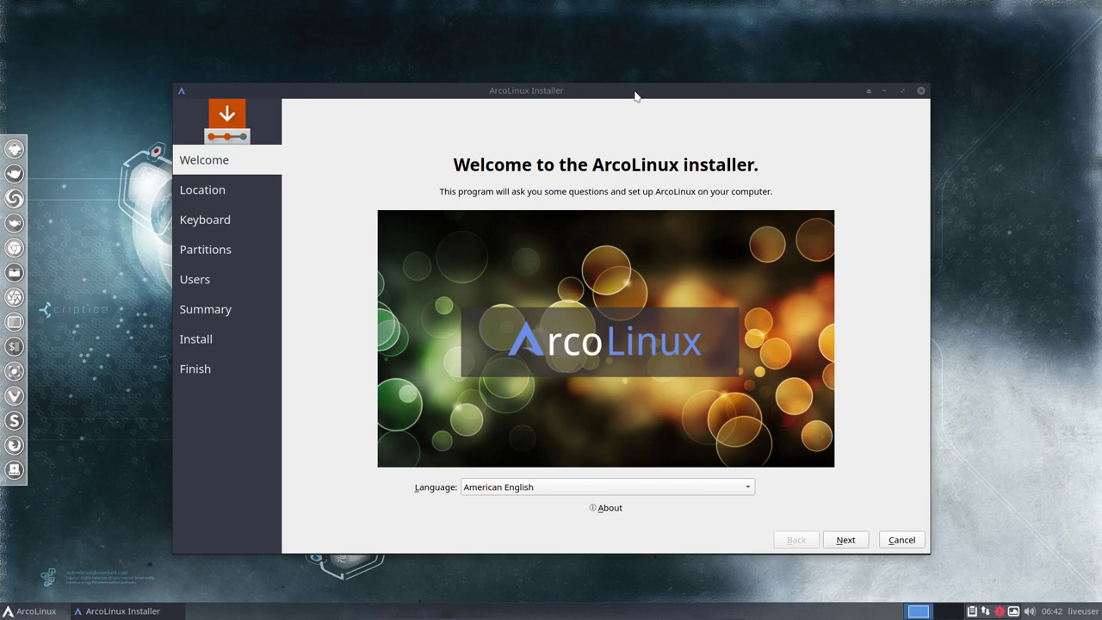
Step: Move the ArcoLinux Installer window aside, then close it and confirm cancelling the installation
{"action": "left_click_drag", "start_coordinate": [637, 95], "coordinate": [624, 78]}
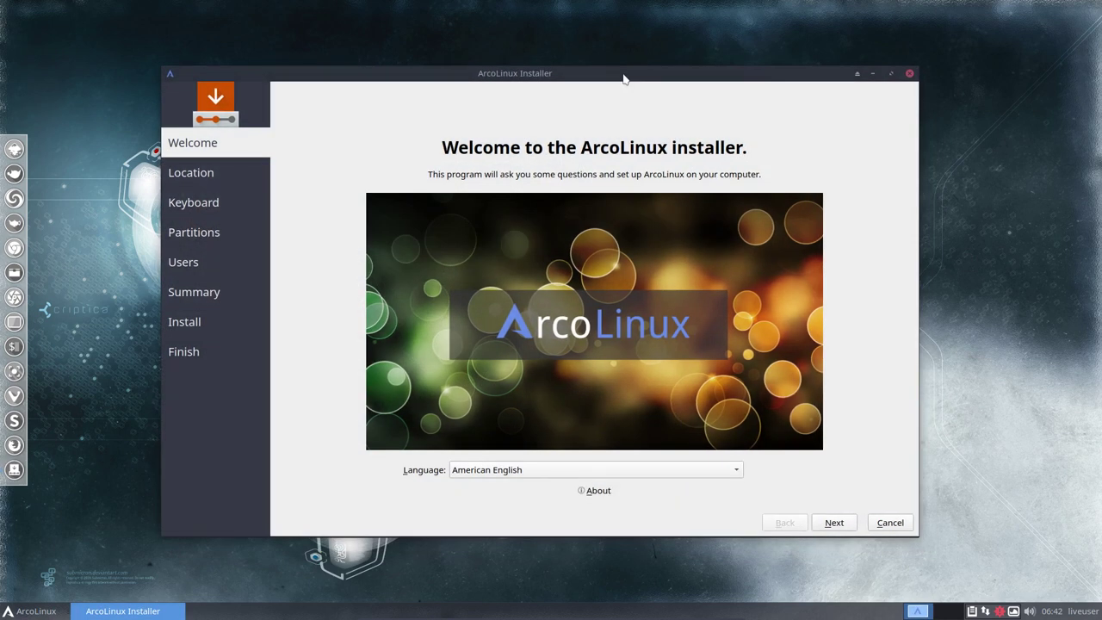
{"action": "left_click", "coordinate": [911, 77]}
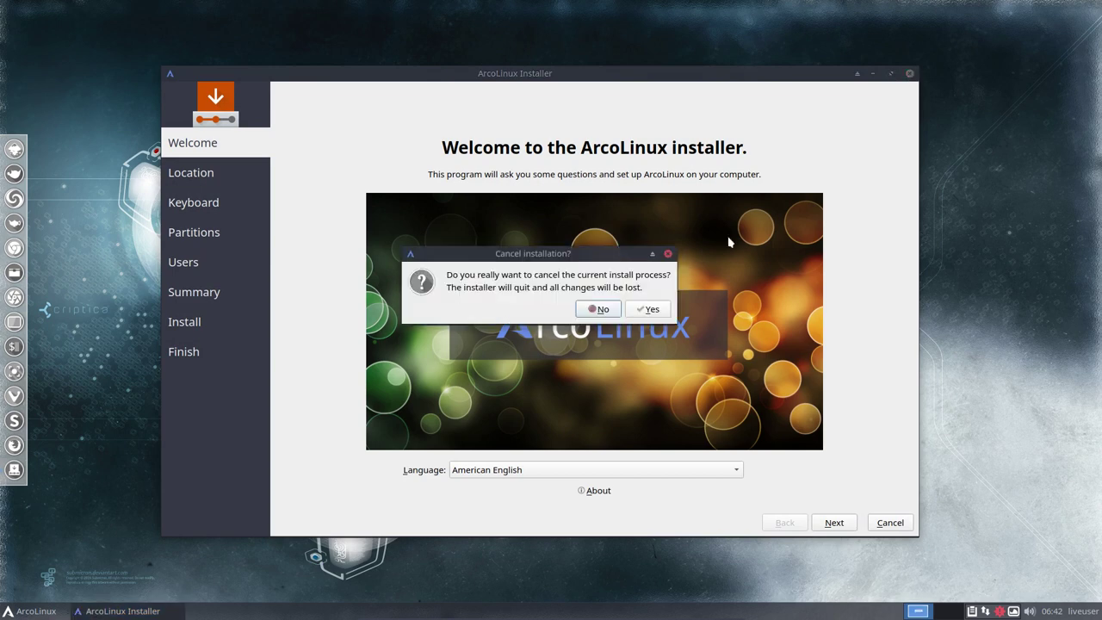
{"action": "left_click", "coordinate": [652, 313]}
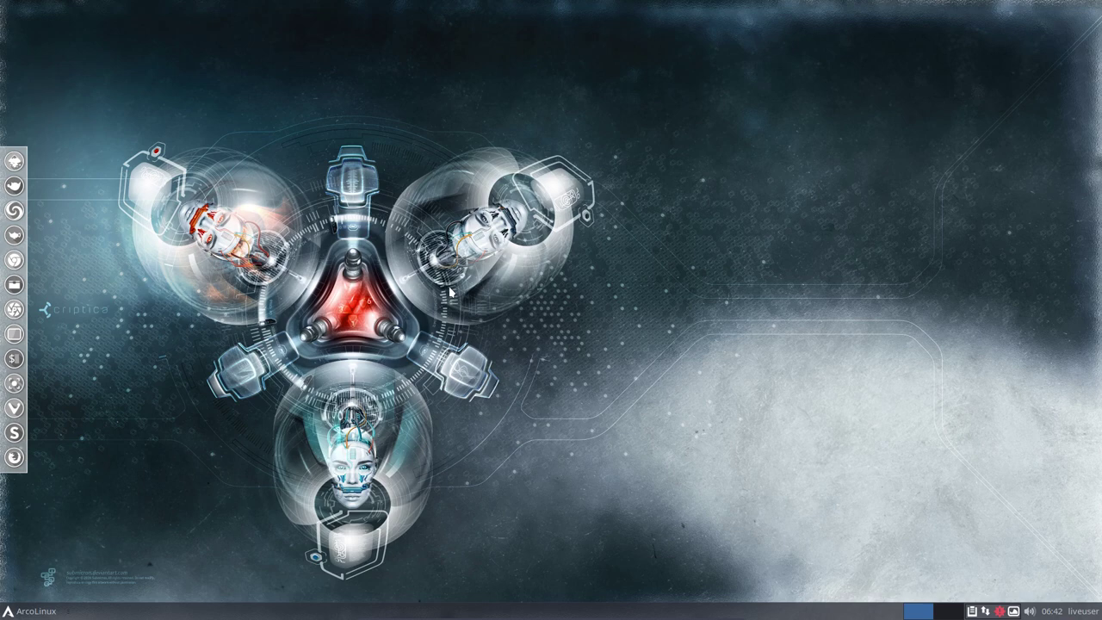
Step: Open a termite terminal centred on screen and run setxkbmap be to set the keyboard layout
{"action": "key", "text": "ctrl+alt+t"}
{"action": "left_click_drag", "start_coordinate": [458, 10], "coordinate": [570, 78]}
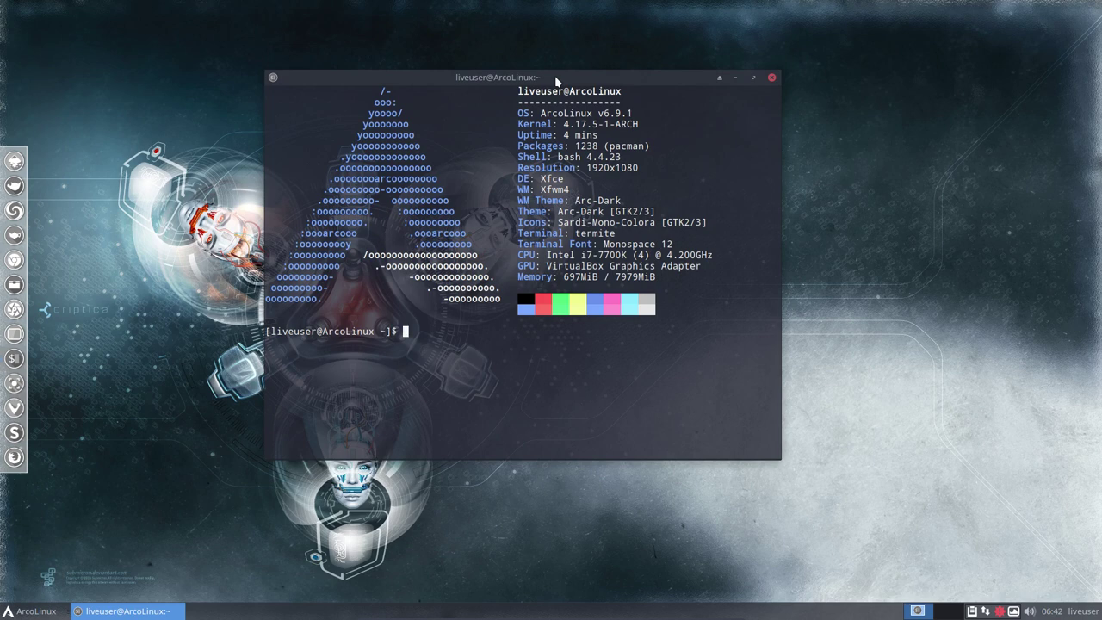
{"action": "type", "text": "cala"}
{"action": "key", "text": "BackSpace"}
{"action": "key", "text": "BackSpace"}
{"action": "key", "text": "BackSpace"}
{"action": "type", "text": "q"}
{"action": "key", "text": "BackSpace"}
{"action": "key", "text": "BackSpace"}
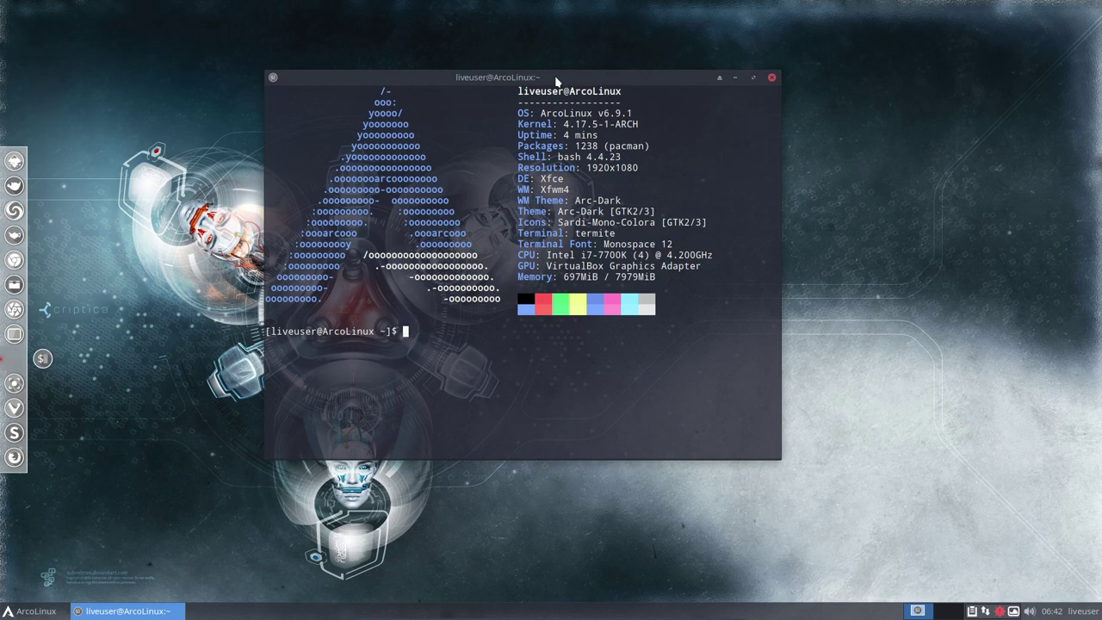
{"action": "type", "text": "setck"}
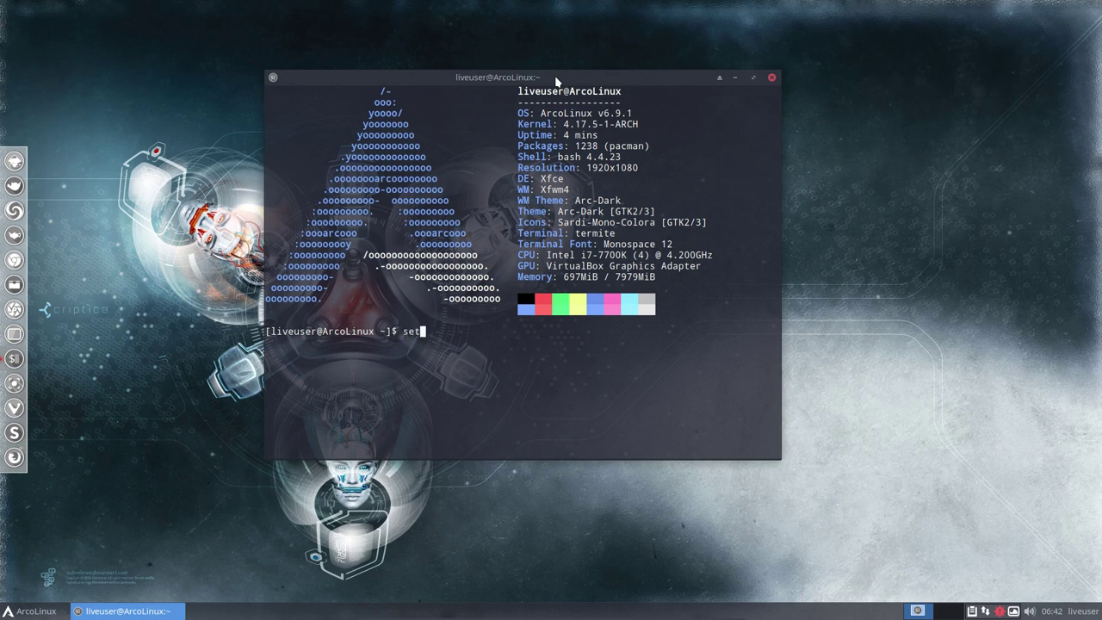
{"action": "key", "text": "BackSpace"}
{"action": "key", "text": "BackSpace"}
{"action": "type", "text": "xkbmap be"}
{"action": "key", "text": "Return"}
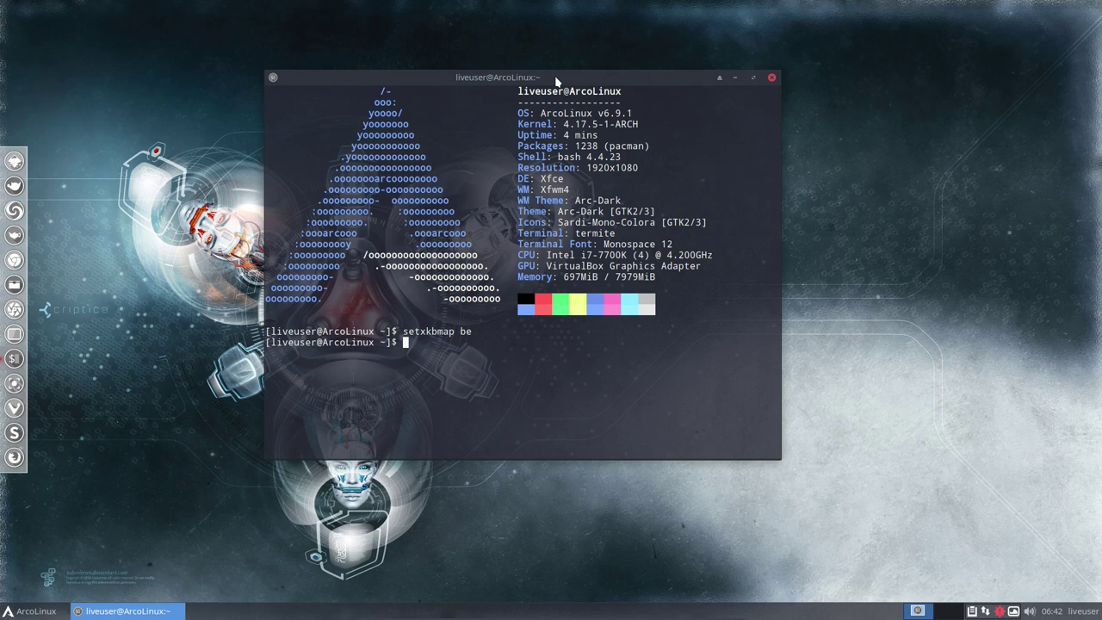
Step: Test the new layout, then run calamares --help to list the installer's usage and options
{"action": "type", "text": "azert"}
{"action": "key", "text": "BackSpace"}
{"action": "key", "text": "BackSpace"}
{"action": "key", "text": "BackSpace"}
{"action": "key", "text": "BackSpace"}
{"action": "key", "text": "BackSpace"}
{"action": "type", "text": "calamares --help"}
{"action": "key", "text": "Return"}
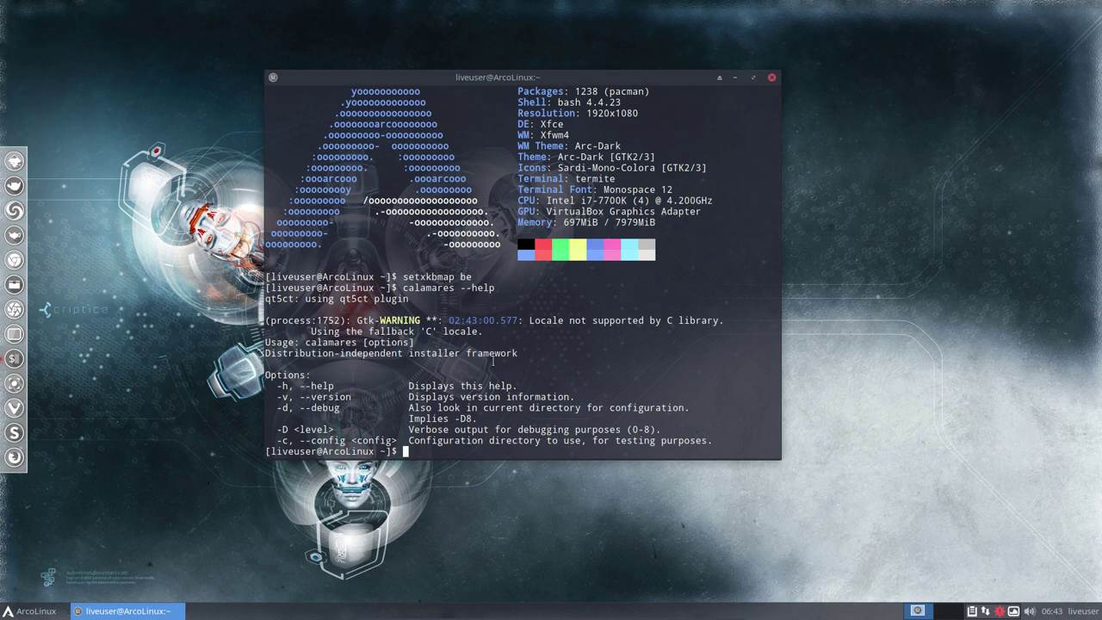
Step: Relaunch the installer in debug mode with sudo calamares -d
{"action": "type", "text": "calam"}
{"action": "key", "text": "BackSpace"}
{"action": "key", "text": "BackSpace"}
{"action": "key", "text": "BackSpace"}
{"action": "key", "text": "BackSpace"}
{"action": "key", "text": "BackSpace"}
{"action": "type", "text": "sudo calamares -d"}
{"action": "key", "text": "Return"}
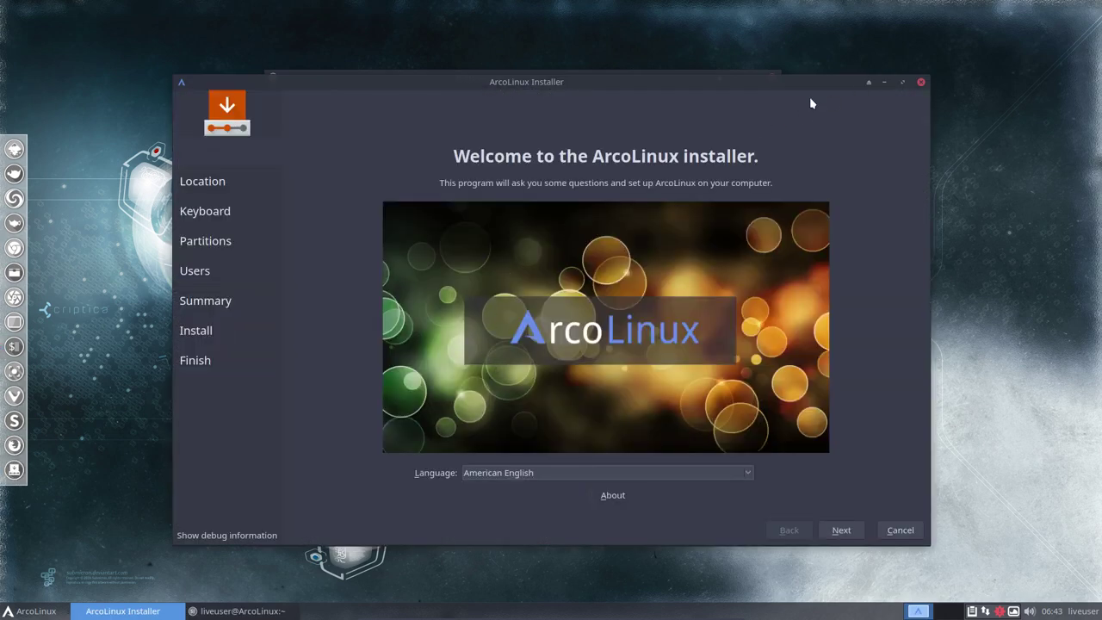
Step: Minimize the relaunched installer and make the terminal taller to read the debug log lines
{"action": "left_click_drag", "start_coordinate": [622, 77], "coordinate": [590, 81]}
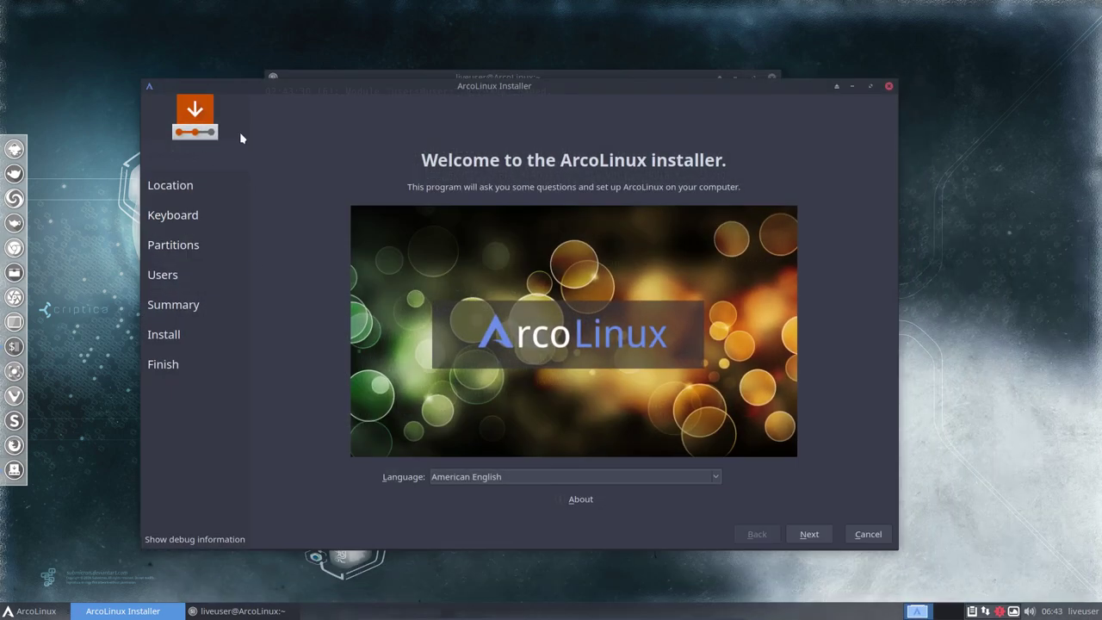
{"action": "left_click", "coordinate": [852, 87]}
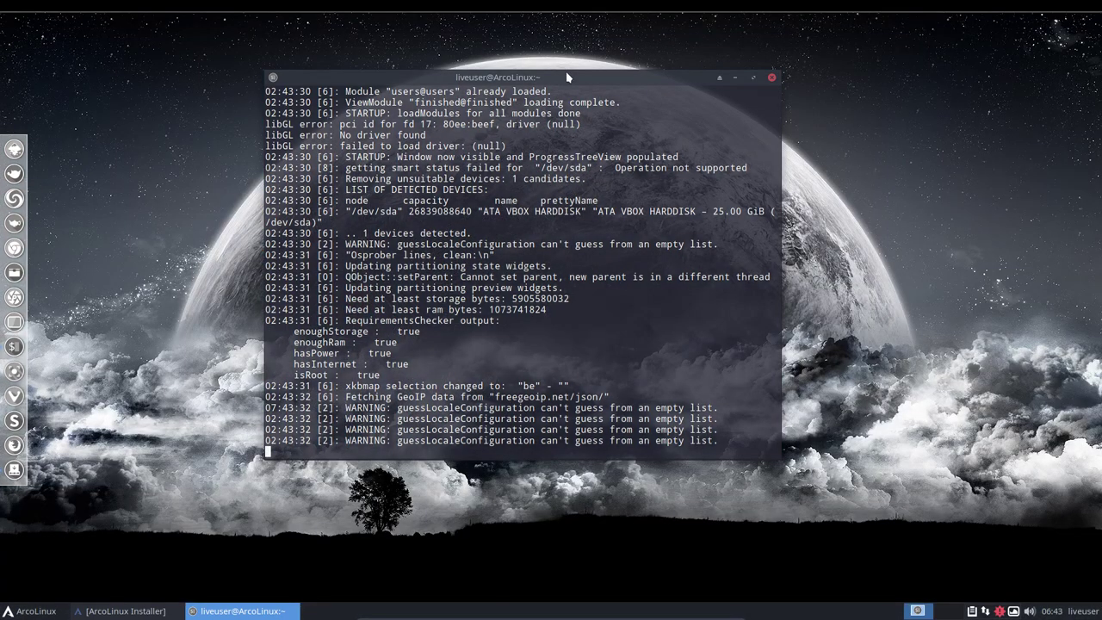
{"action": "mouse_move", "coordinate": [567, 72]}
{"action": "left_mouse_down"}
{"action": "mouse_move", "coordinate": [564, 31]}
{"action": "mouse_move", "coordinate": [558, 76]}
{"action": "left_mouse_up"}
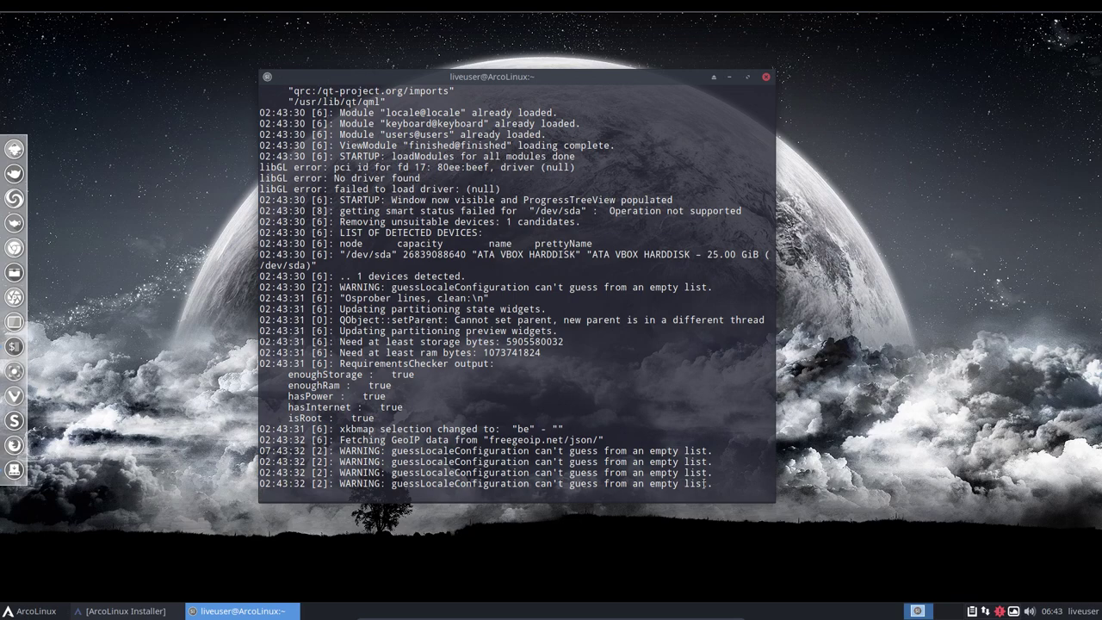
{"action": "left_click_drag", "start_coordinate": [709, 484], "coordinate": [255, 136]}
{"action": "left_click", "coordinate": [357, 293]}
{"action": "scroll", "coordinate": [420, 282], "scroll_direction": "up", "scroll_amount": 4}
{"action": "scroll", "coordinate": [416, 286], "scroll_direction": "down", "scroll_amount": 4}
{"action": "scroll", "coordinate": [405, 472], "scroll_direction": "up", "scroll_amount": 15}
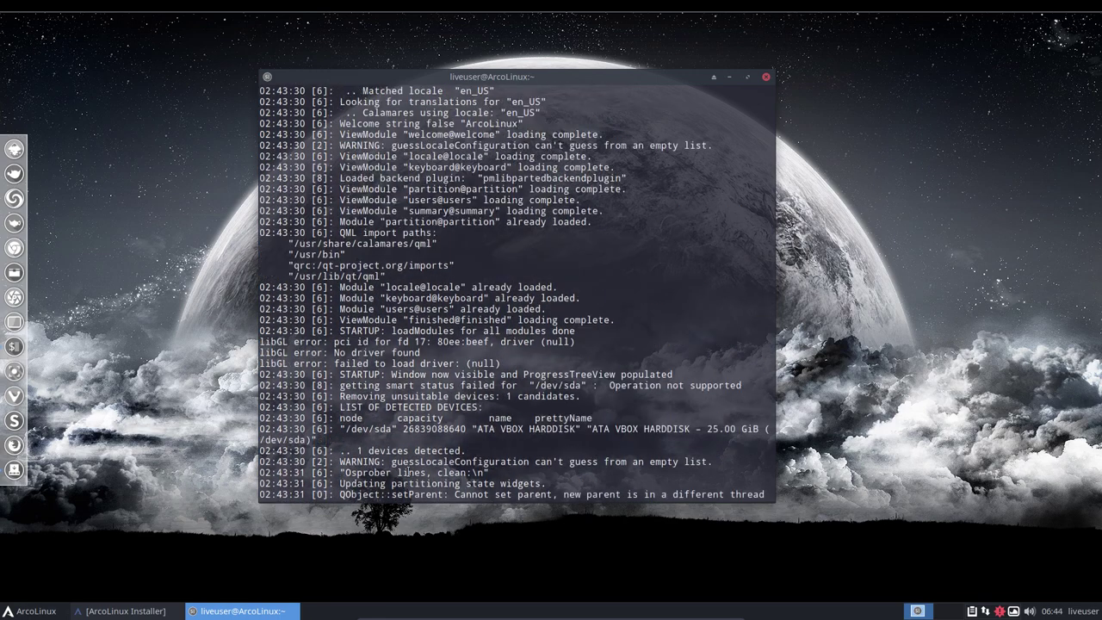
{"action": "scroll", "coordinate": [407, 472], "scroll_direction": "up", "scroll_amount": 1}
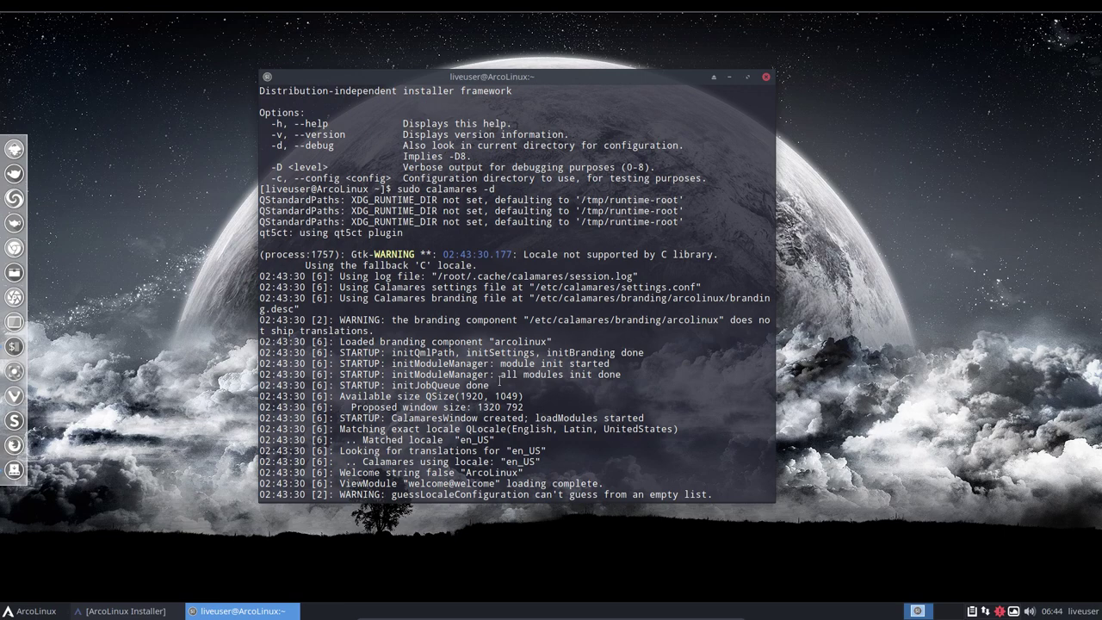
{"action": "scroll", "coordinate": [500, 381], "scroll_direction": "down", "scroll_amount": 3}
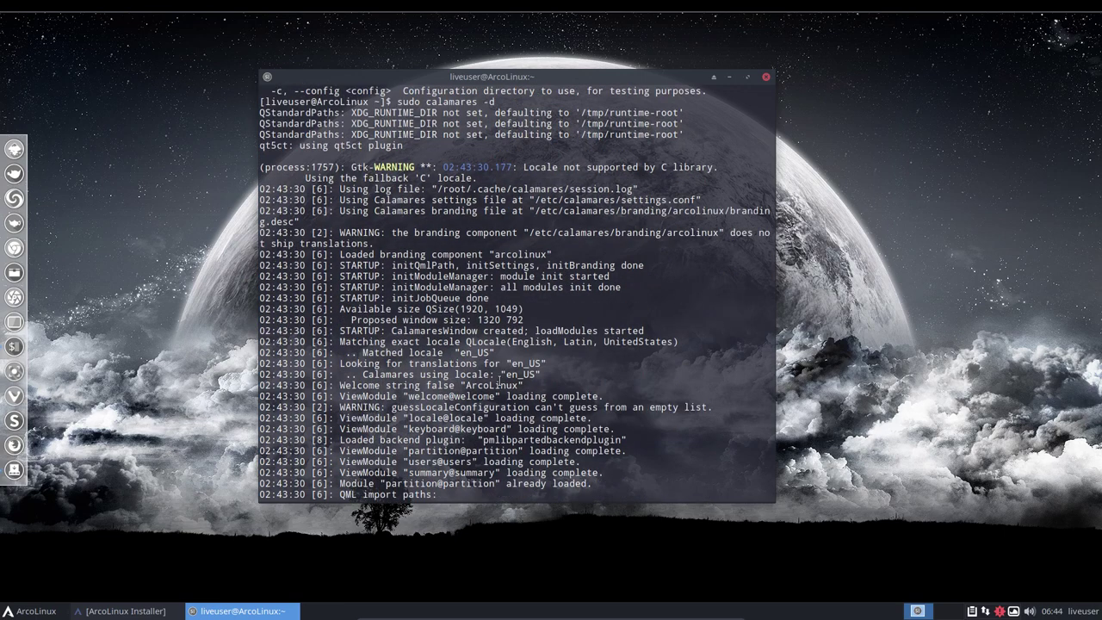
{"action": "scroll", "coordinate": [334, 272], "scroll_direction": "up", "scroll_amount": 5}
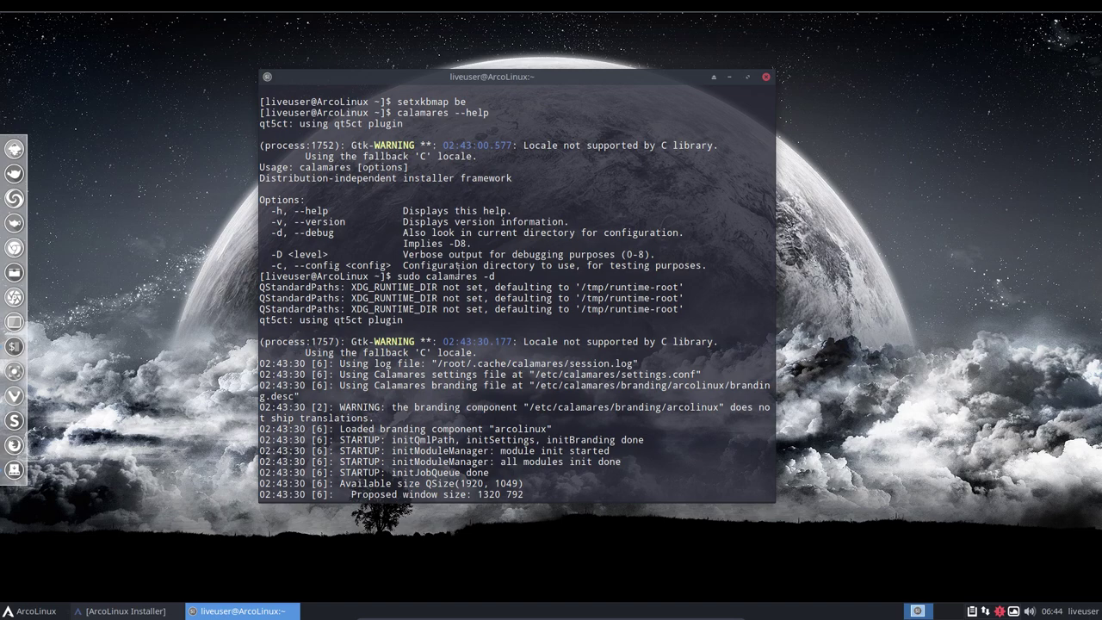
{"action": "left_click_drag", "start_coordinate": [497, 276], "coordinate": [256, 278]}
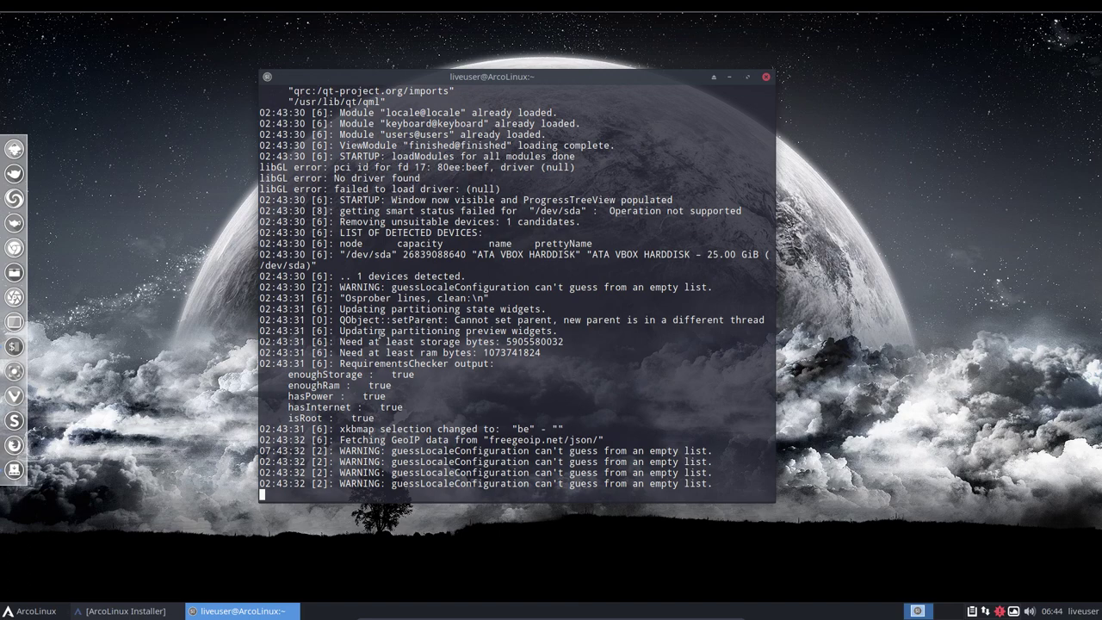
{"action": "scroll", "coordinate": [501, 304], "scroll_direction": "up", "scroll_amount": 8}
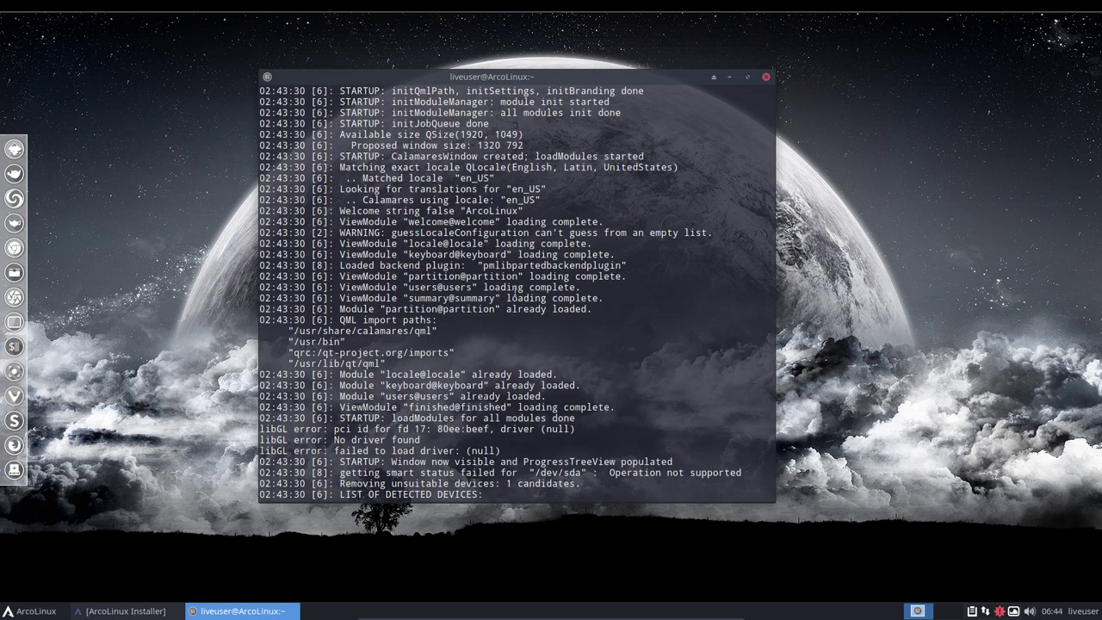
Step: Stop the debug installer, rerun calamares --help, then run sudo calamares -v showing version 3.2.0-5
{"action": "key", "text": "ctrl+c"}
{"action": "type", "text": "calamares --help"}
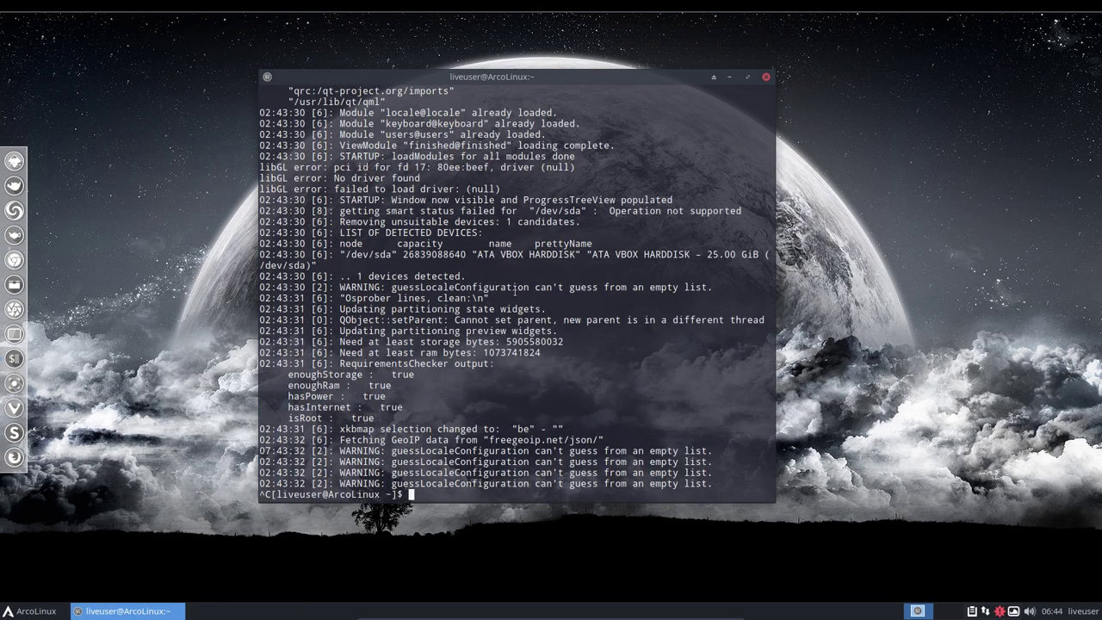
{"action": "key", "text": "Return"}
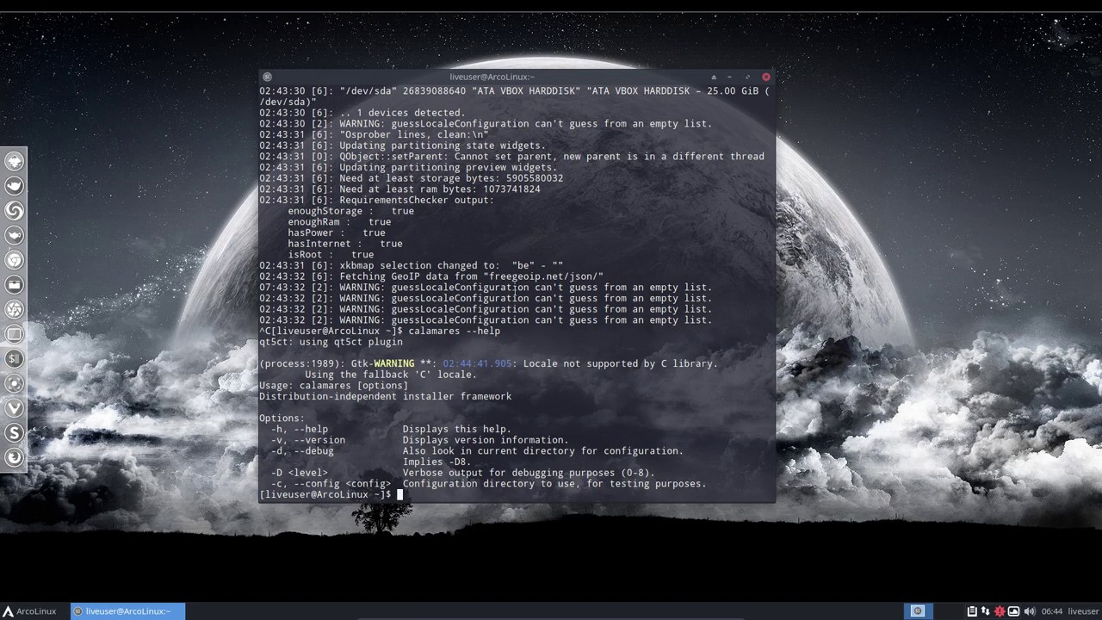
{"action": "key", "text": "Up"}
{"action": "key", "text": "Up"}
{"action": "key", "text": "Return"}
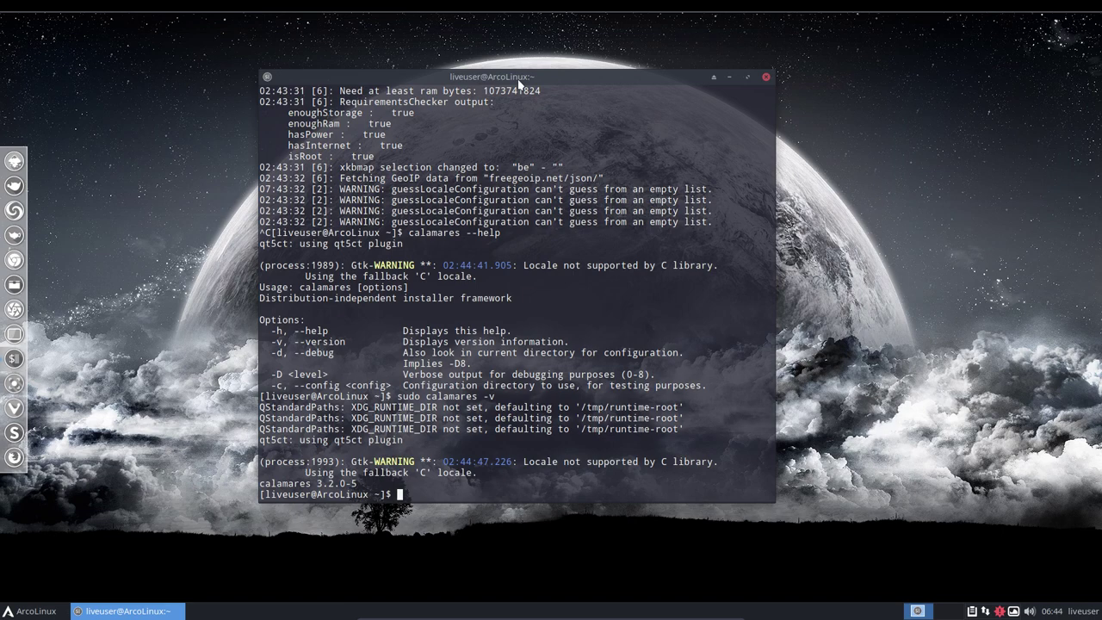
Step: Shift the terminal slightly right and briefly highlight the calamares 3.2.0-5 version output
{"action": "left_click_drag", "start_coordinate": [521, 77], "coordinate": [553, 82]}
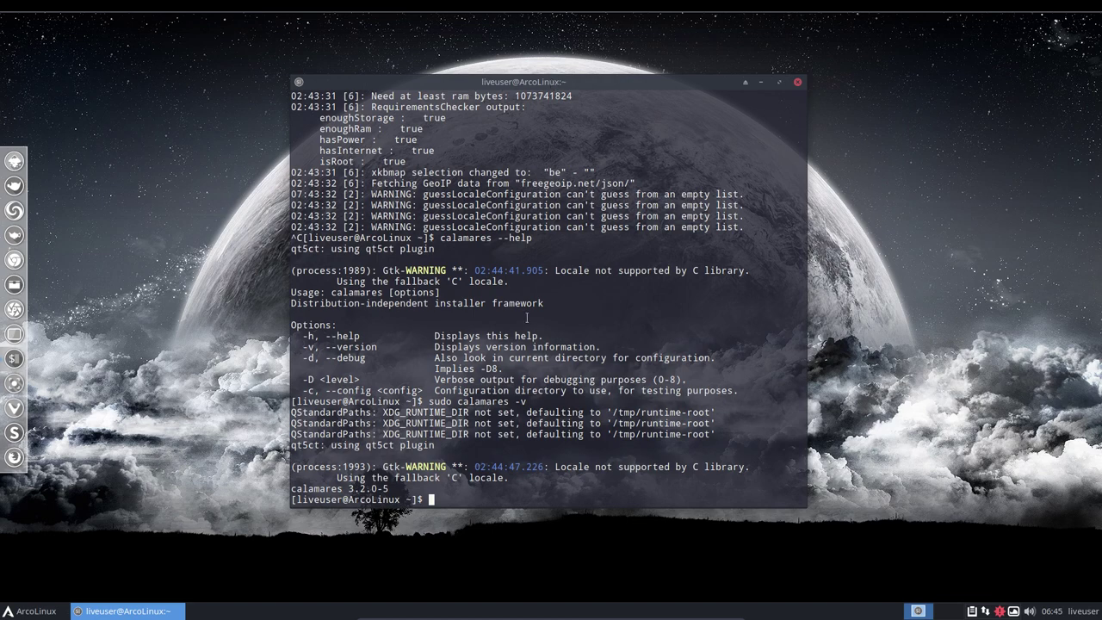
{"action": "mouse_move", "coordinate": [425, 484]}
{"action": "left_mouse_down"}
{"action": "mouse_move", "coordinate": [426, 497]}
{"action": "mouse_move", "coordinate": [423, 470]}
{"action": "left_mouse_up"}
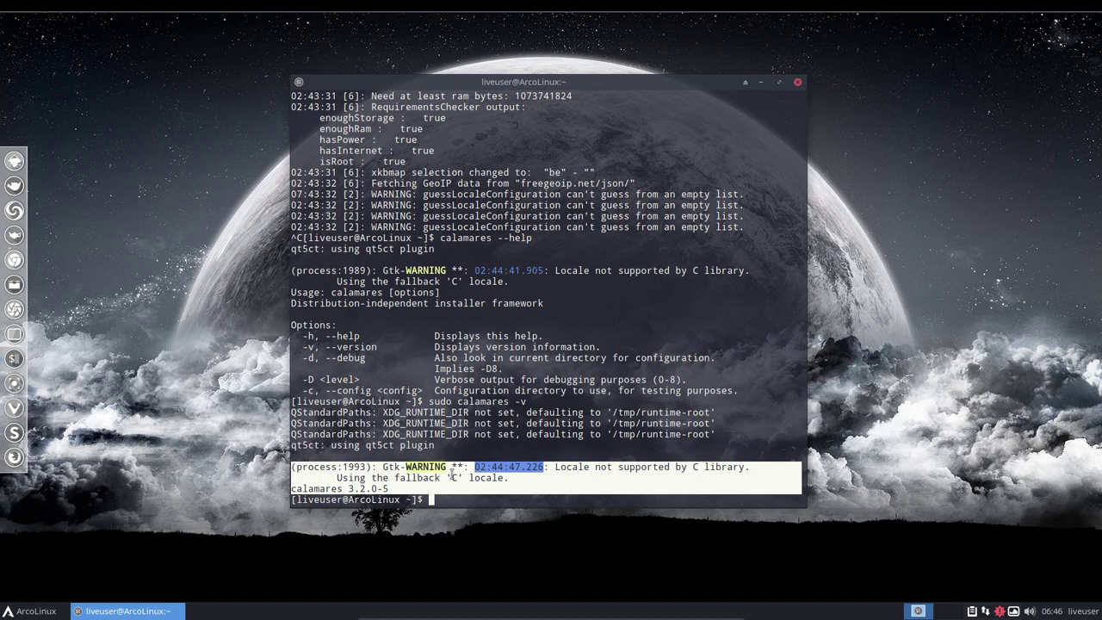
{"action": "left_click", "coordinate": [448, 466]}
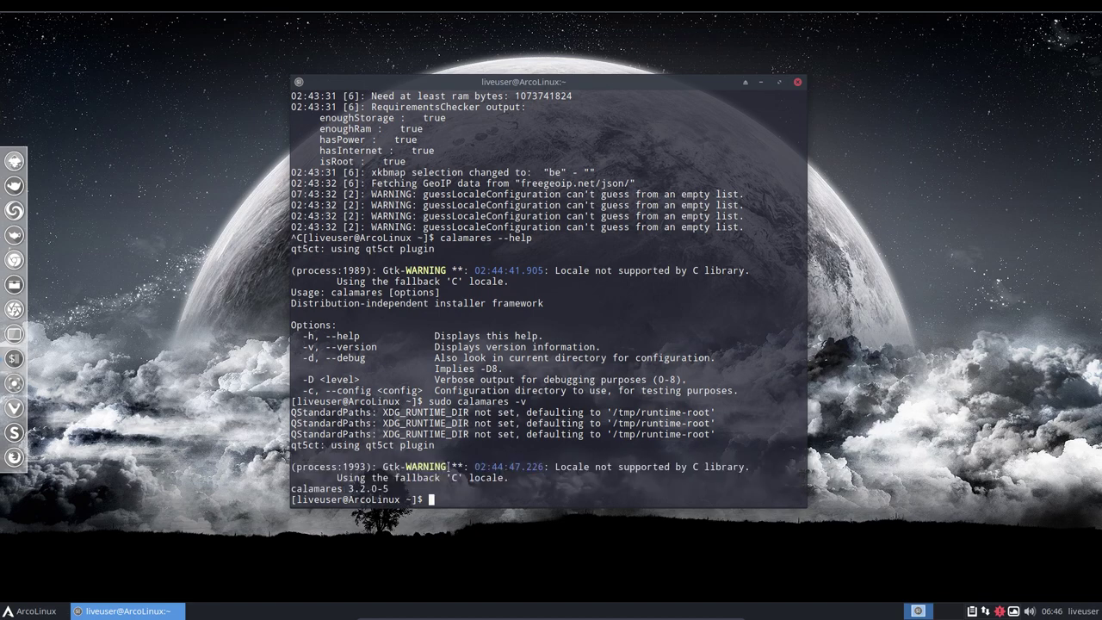